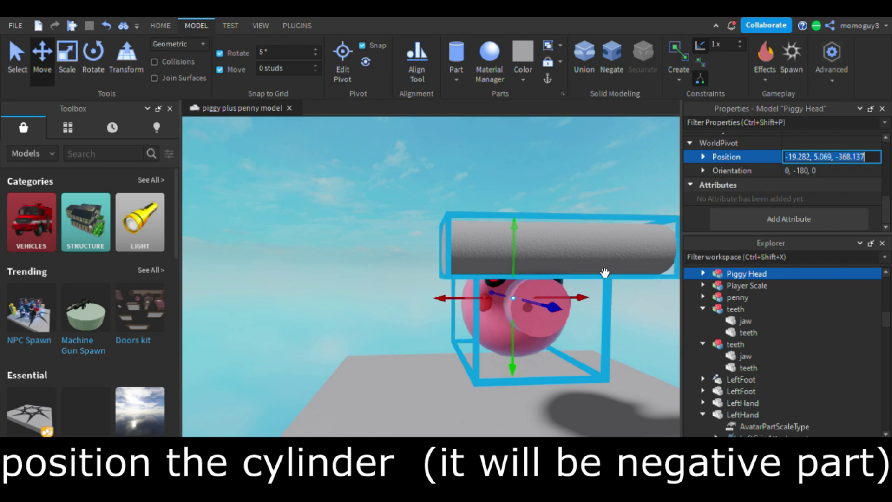
# Step: Set the cylinder's position to -19.282, 5.069, -368.137 so it matches the Piggy Head's pivot
pyautogui.scroll(-3, 824, 214)
pyautogui.moveTo(887, 179); pyautogui.dragTo(888, 172)
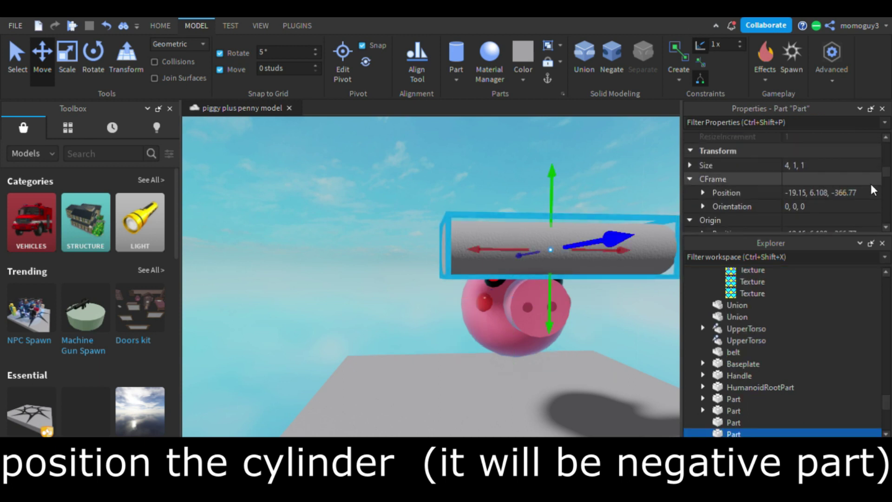
pyautogui.click(868, 188)
pyautogui.write('-19.282, 5.069, -368.137')
pyautogui.press('Return')
# Step: Move the cylinder forward and down to about -19.28, 4.36, -366.96 under the snout, and negate it
pyautogui.moveTo(566, 247); pyautogui.dragTo(498, 282, button='right')
pyautogui.scroll(2, 566, 254)
pyautogui.moveTo(481, 264); pyautogui.dragTo(514, 267)
pyautogui.moveTo(440, 213); pyautogui.dragTo(441, 255)
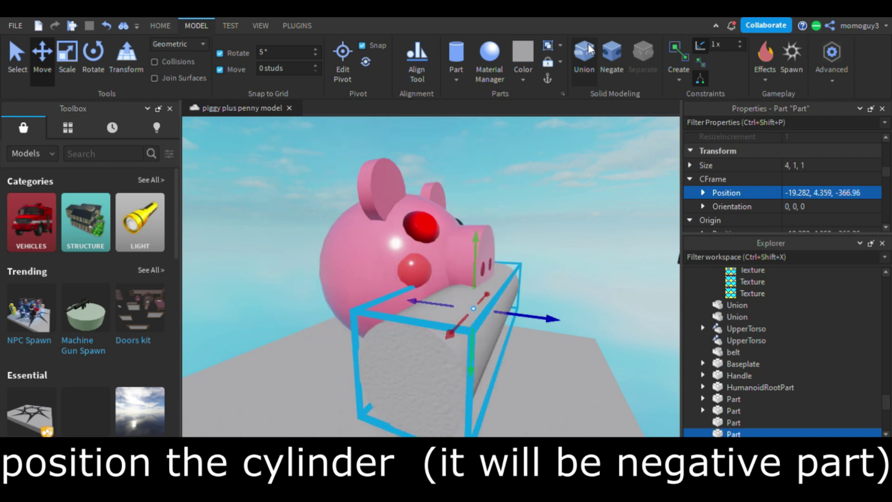
pyautogui.click(611, 56)
# Step: Duplicate the Piggy Head model and slide the copy sideways away from the original
pyautogui.moveTo(568, 249); pyautogui.dragTo(464, 251, button='right')
pyautogui.click(67, 57)
pyautogui.scroll(-2, 480, 281)
pyautogui.moveTo(580, 312); pyautogui.dragTo(512, 314, button='right')
pyautogui.moveTo(441, 331); pyautogui.dragTo(500, 214, button='right')
pyautogui.click(397, 231)
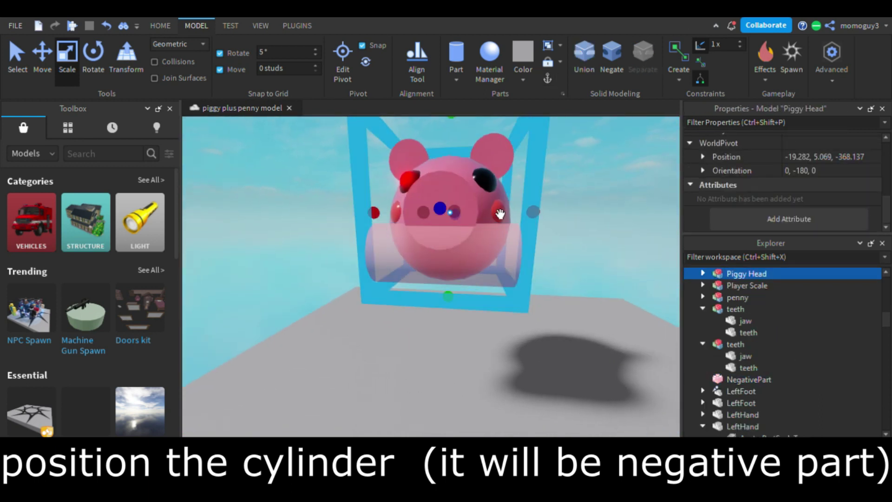
pyautogui.click(43, 54)
pyautogui.press('f')
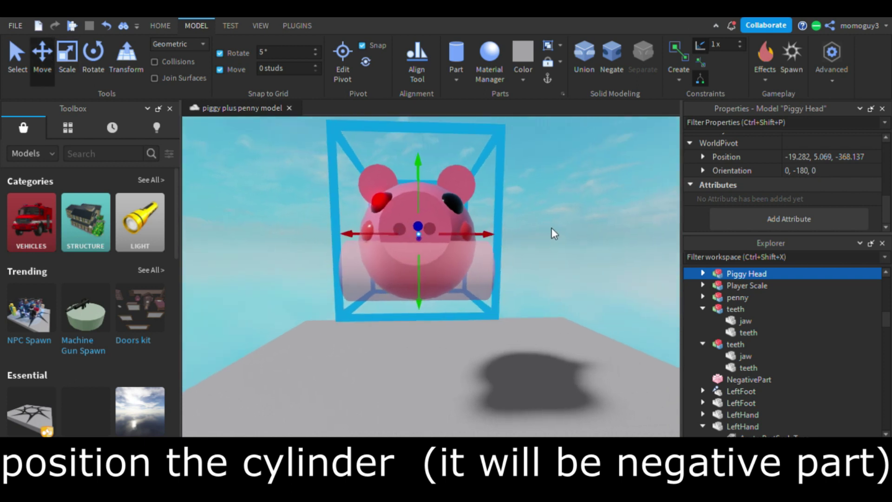
pyautogui.hotkey('ctrl', 'd')
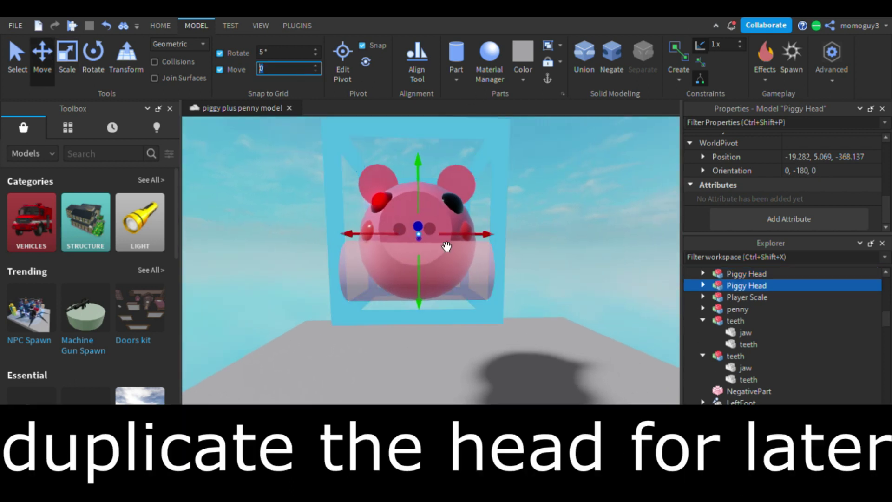
pyautogui.moveTo(466, 240); pyautogui.dragTo(588, 241)
# Step: Shift the negative cylinder slightly backward into the original head's mouth area
pyautogui.click(379, 275)
pyautogui.press('a')
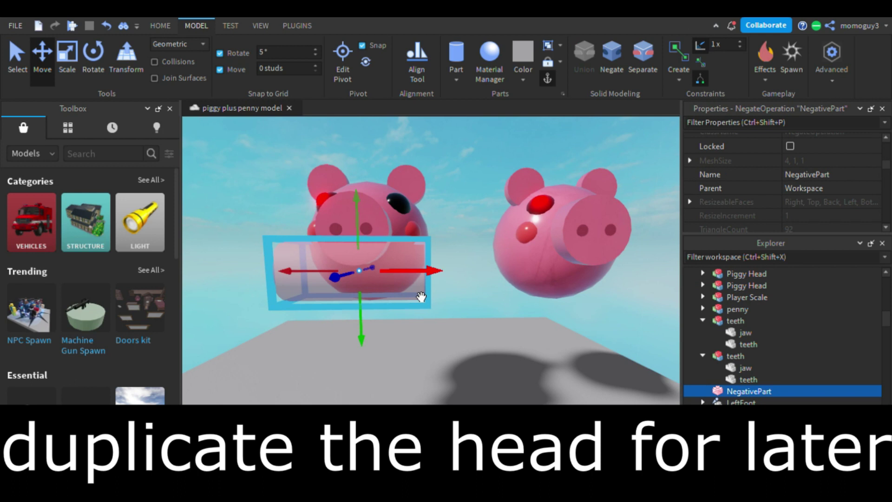
pyautogui.moveTo(495, 350); pyautogui.dragTo(495, 349, button='right')
pyautogui.press('w')
pyautogui.press('s')
pyautogui.press('d')
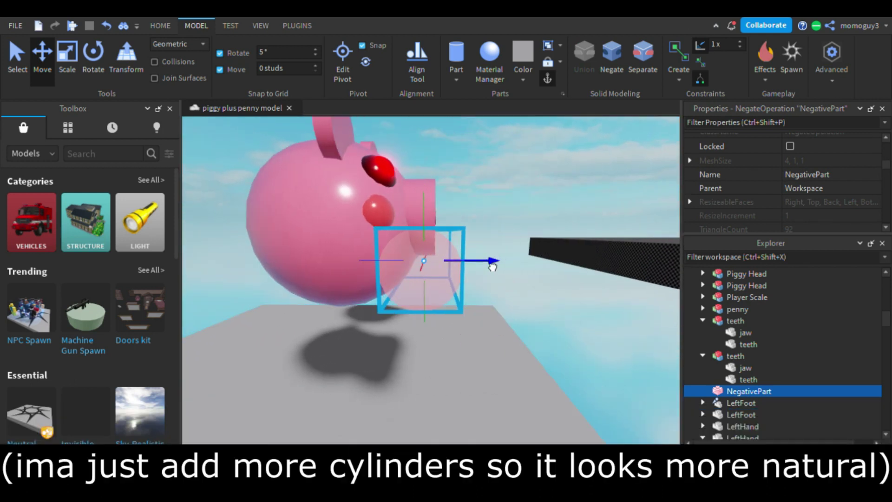
pyautogui.moveTo(485, 265); pyautogui.dragTo(471, 264)
# Step: Add two more negative cylinders and stagger them with the first one through the mouth area
pyautogui.moveTo(410, 210); pyautogui.dragTo(379, 239)
pyautogui.press('f')
pyautogui.moveTo(564, 295); pyautogui.dragTo(586, 294, button='right')
pyautogui.scroll(-10, 530, 275)
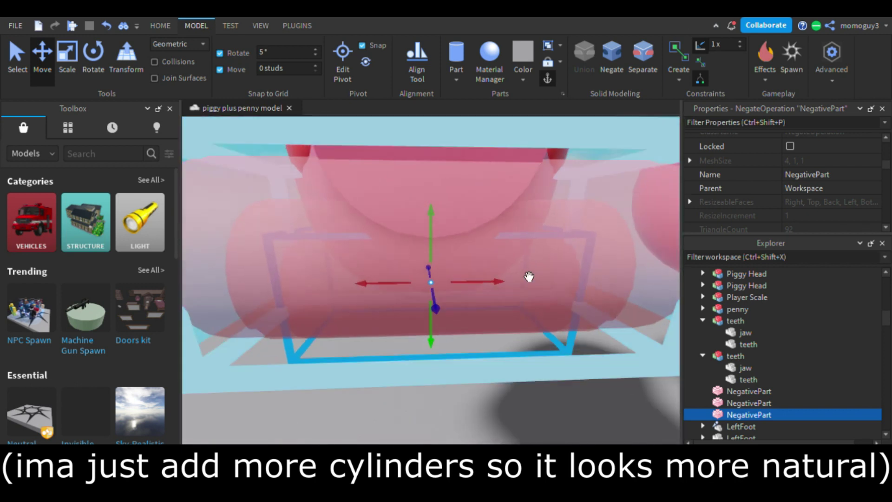
pyautogui.moveTo(476, 325); pyautogui.dragTo(477, 274)
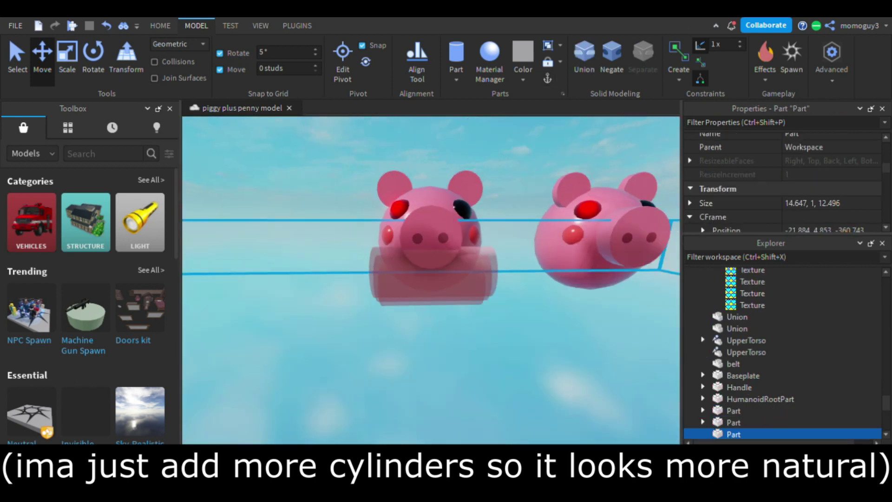
pyautogui.click(105, 27)
# Step: Union the original head with the three negative cylinders to cut out the upper jaw
pyautogui.click(354, 274)
pyautogui.click(431, 269)
pyautogui.moveTo(559, 330); pyautogui.dragTo(559, 331, button='right')
pyautogui.click(458, 288)
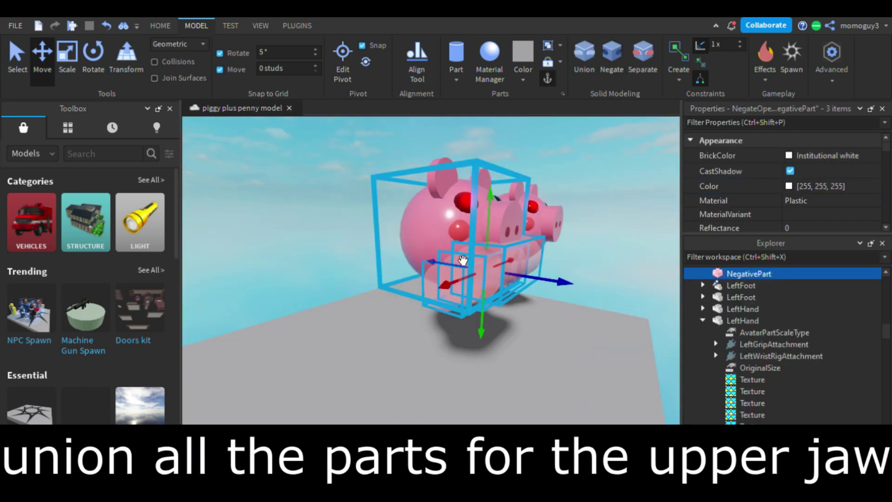
pyautogui.scroll(5, 472, 271)
pyautogui.keyDown('ctrl'); pyautogui.click(456, 268); pyautogui.keyUp('ctrl')
pyautogui.keyDown('ctrl'); pyautogui.click(479, 263); pyautogui.keyUp('ctrl')
pyautogui.keyDown('ctrl'); pyautogui.click(417, 280); pyautogui.keyUp('ctrl')
pyautogui.moveTo(448, 254); pyautogui.dragTo(448, 255, button='right')
pyautogui.click(584, 61)
pyautogui.click(578, 193)
pyautogui.moveTo(579, 192); pyautogui.dragTo(578, 193, button='right')
pyautogui.moveTo(516, 210); pyautogui.dragTo(516, 211, button='right')
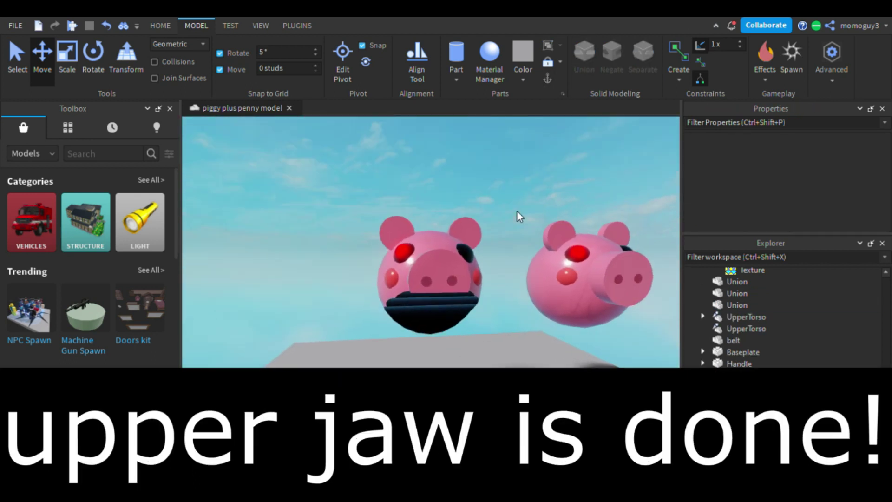
# Step: Move the cloned head sideways along the row and delete the surplus Piggy Head model
pyautogui.click(609, 294)
pyautogui.moveTo(608, 293); pyautogui.dragTo(609, 293, button='right')
pyautogui.scroll(-1, 453, 291)
pyautogui.moveTo(431, 275); pyautogui.dragTo(352, 275)
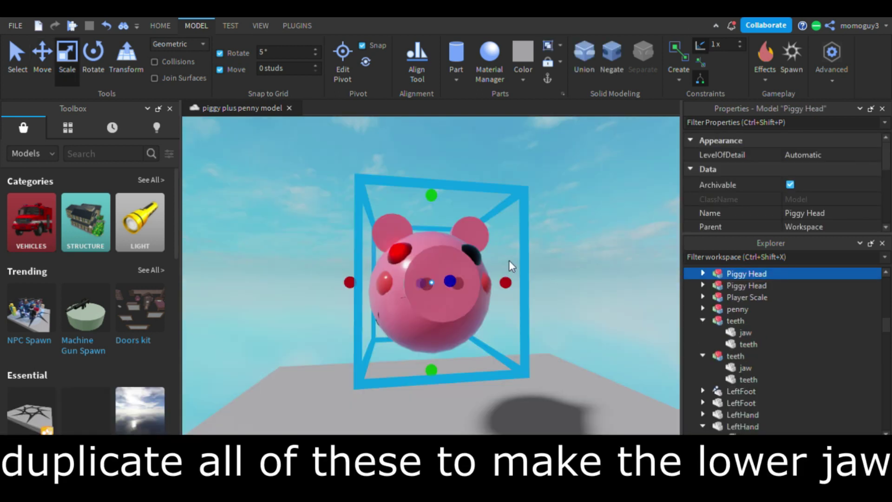
pyautogui.press('Delete')
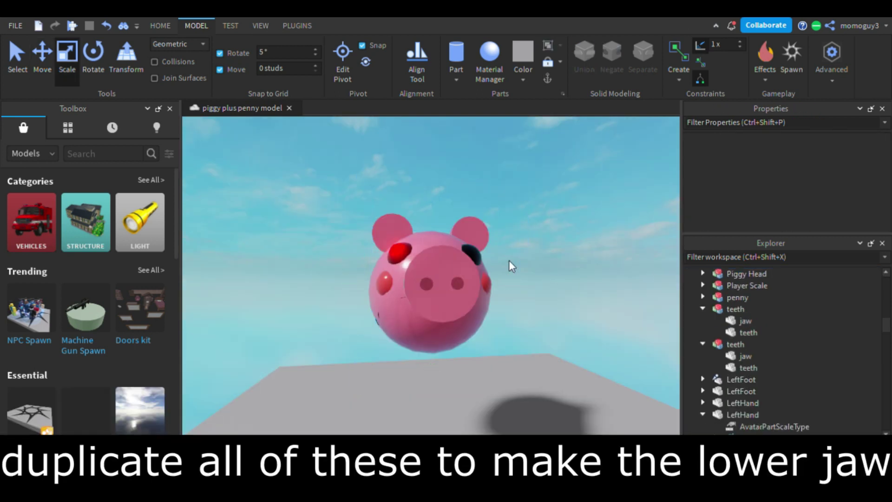
# Step: Duplicate the overlapping head, upper jaw and facial parts, and move the copies beside the finished upper jaw
pyautogui.scroll(-2, 542, 272)
pyautogui.moveTo(535, 309); pyautogui.dragTo(375, 201)
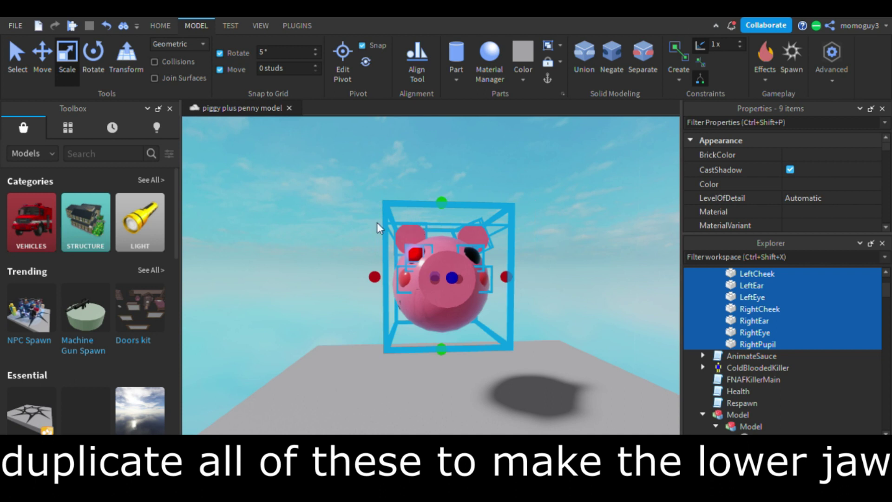
pyautogui.hotkey('ctrl', '2')
pyautogui.moveTo(510, 277); pyautogui.dragTo(537, 285)
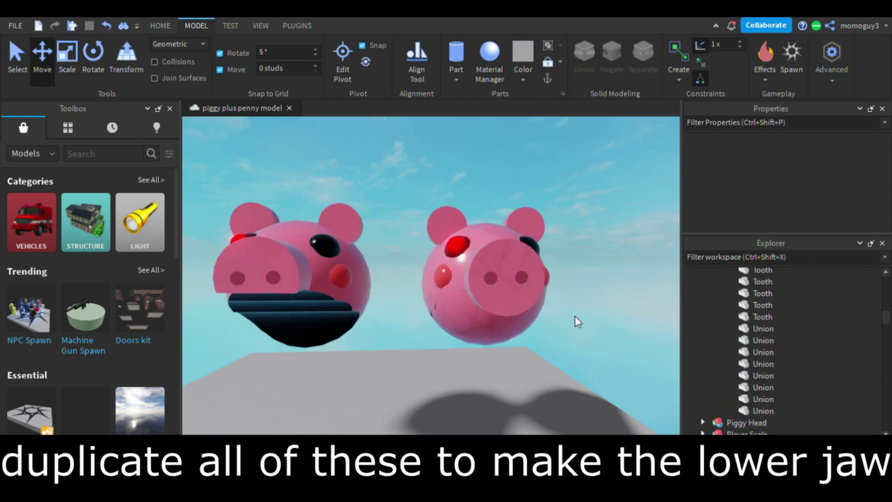
pyautogui.press('d')
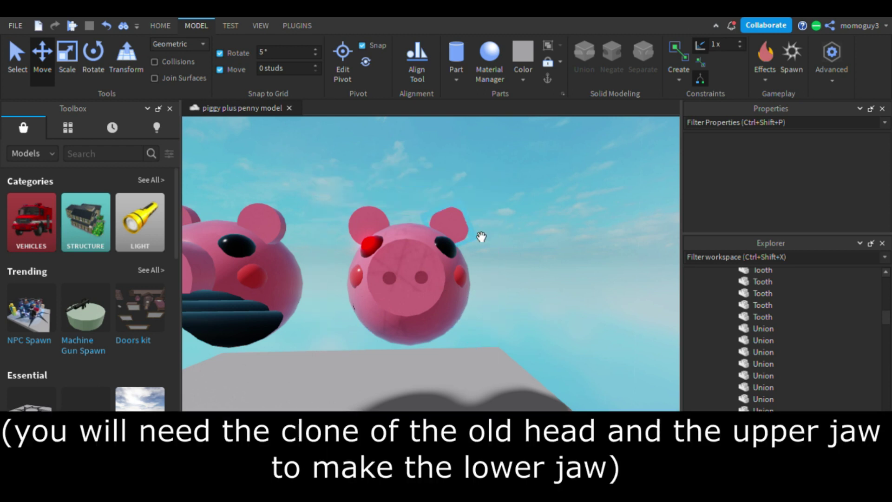
# Step: Delete the duplicated loose ears, eyes and other facial parts around the copied upper jaw
pyautogui.click(458, 227)
pyautogui.press('Delete')
pyautogui.click(371, 243)
pyautogui.press('Delete')
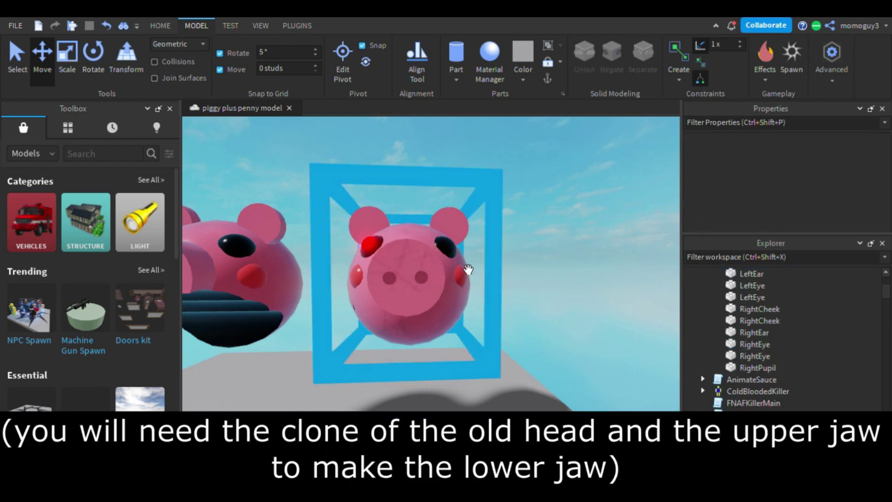
pyautogui.click(394, 265)
pyautogui.click(354, 208)
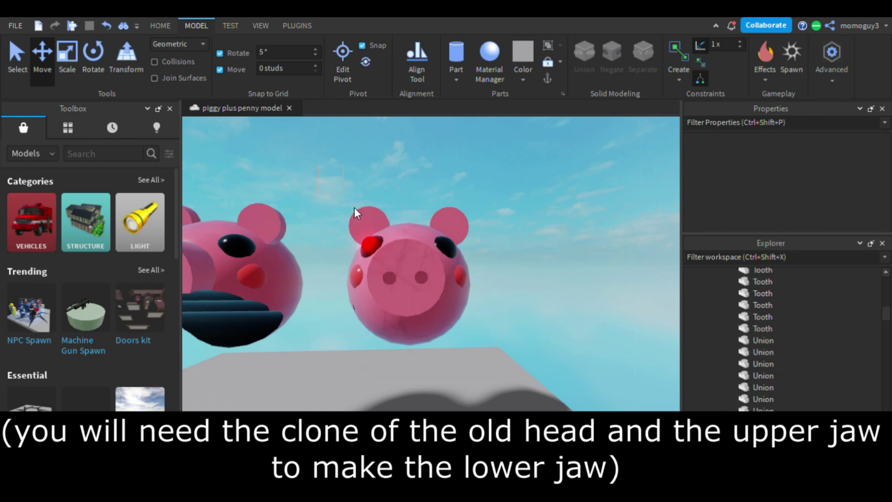
pyautogui.click(378, 253)
pyautogui.click(500, 249)
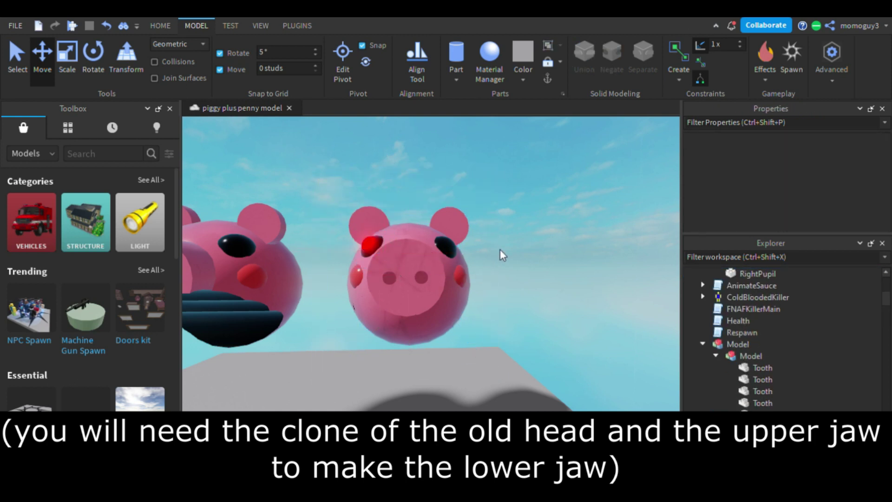
pyautogui.click(411, 284)
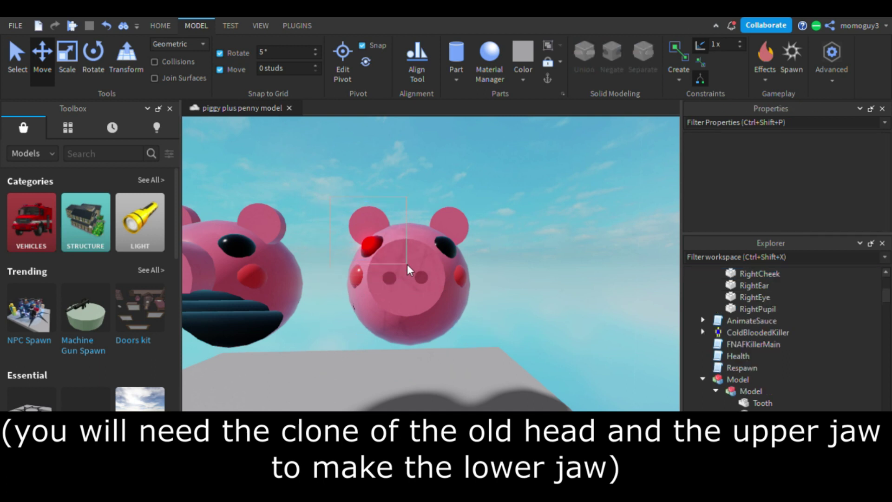
pyautogui.click(513, 259)
# Step: Select the duplicated upper jaw union inside the cloned head and turn it into a negative part
pyautogui.click(421, 338)
pyautogui.press('q')
pyautogui.press('e')
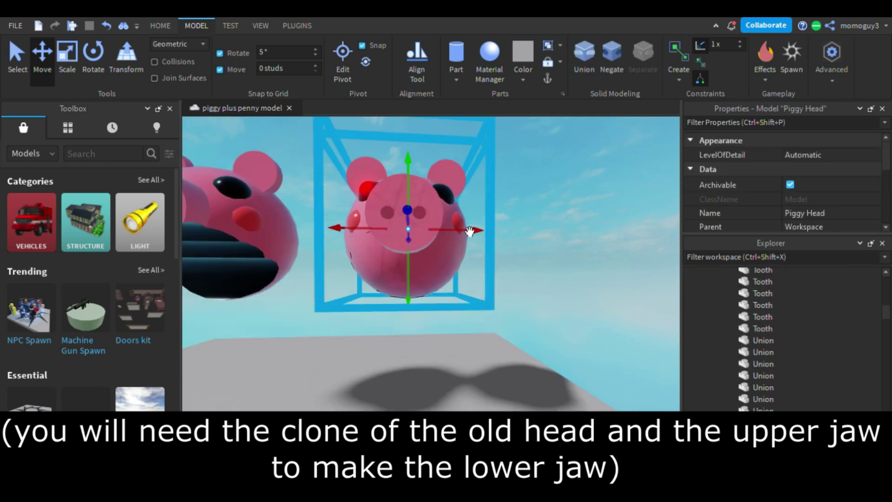
pyautogui.click(501, 205)
pyautogui.click(470, 229)
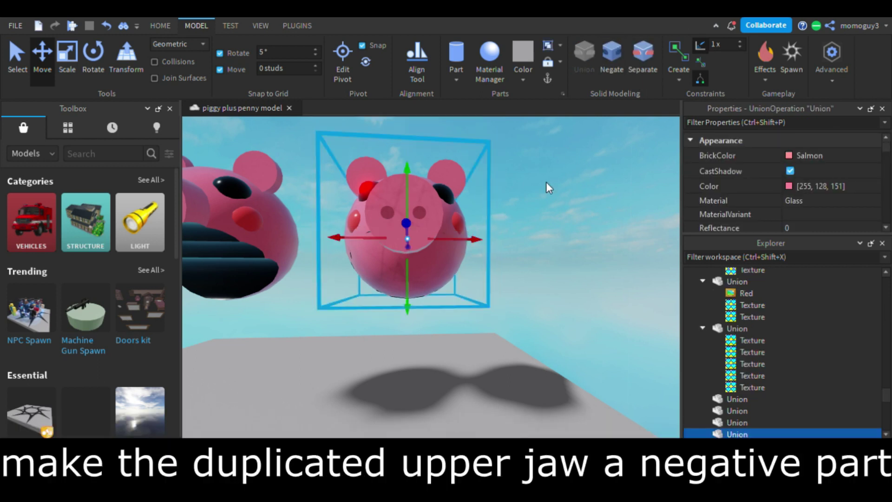
pyautogui.hotkey('ctrl', 'shift', 'n')
pyautogui.click(553, 230)
pyautogui.scroll(3, 553, 230)
pyautogui.press('a')
pyautogui.moveTo(553, 230); pyautogui.dragTo(490, 218, button='right')
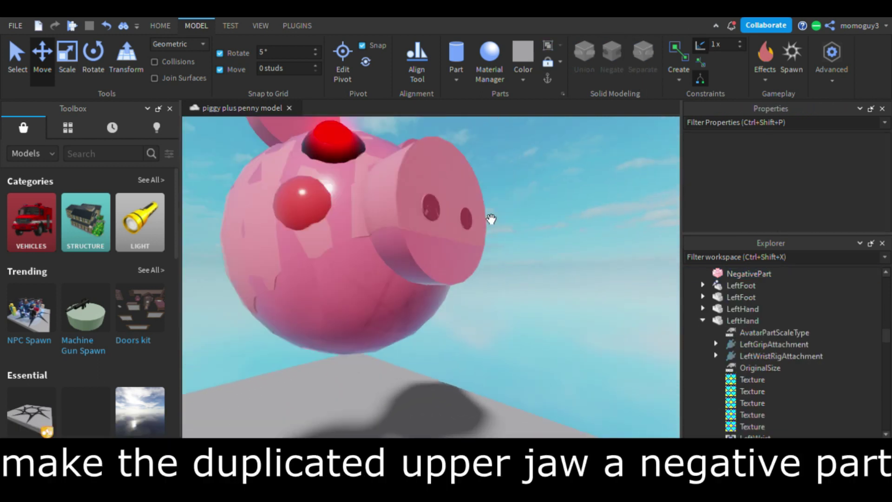
# Step: Scale the negative upper jaw slightly larger so its surfaces no longer coincide with the cloned head
pyautogui.click(440, 166)
pyautogui.scroll(-3, 437, 166)
pyautogui.moveTo(440, 165); pyautogui.dragTo(421, 169, button='right')
pyautogui.click(66, 60)
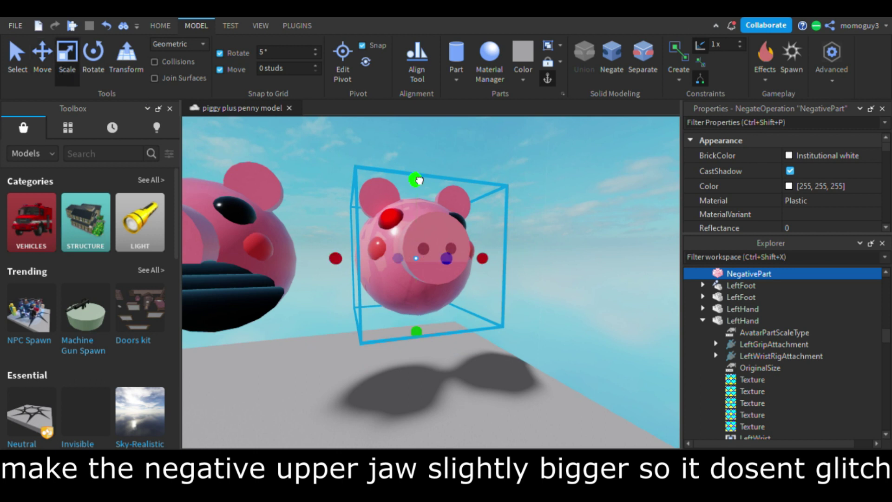
pyautogui.moveTo(486, 211); pyautogui.dragTo(466, 196, button='right')
pyautogui.press('d')
pyautogui.click(563, 208)
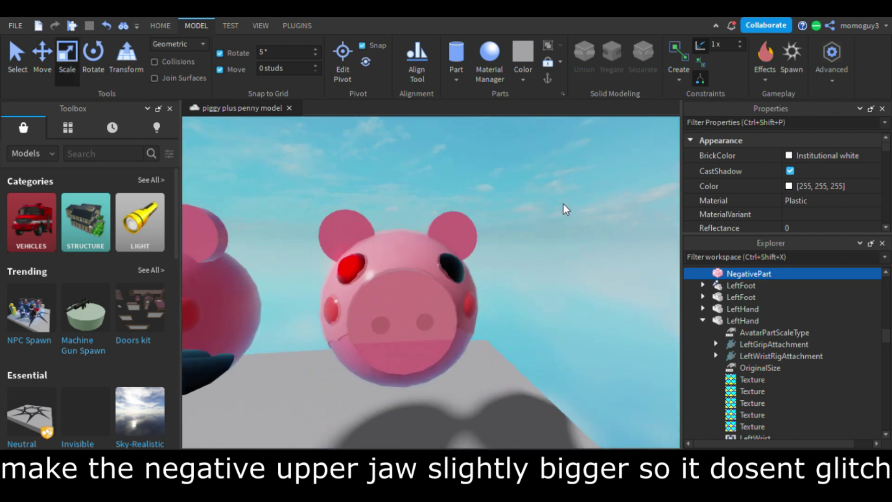
# Step: Move the cloned Piggy Head sideways out of the negative upper jaw
pyautogui.click(476, 249)
pyautogui.click(37, 66)
pyautogui.scroll(-3, 293, 267)
pyautogui.moveTo(436, 298); pyautogui.dragTo(547, 290)
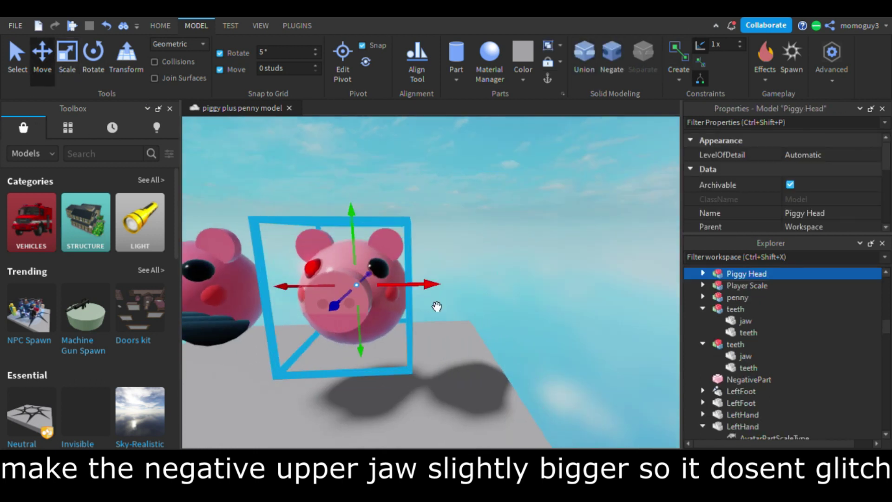
# Step: Delete the leftover eye and cheek parts around the negative upper jaw
pyautogui.click(587, 241)
pyautogui.scroll(3, 587, 241)
pyautogui.press('a')
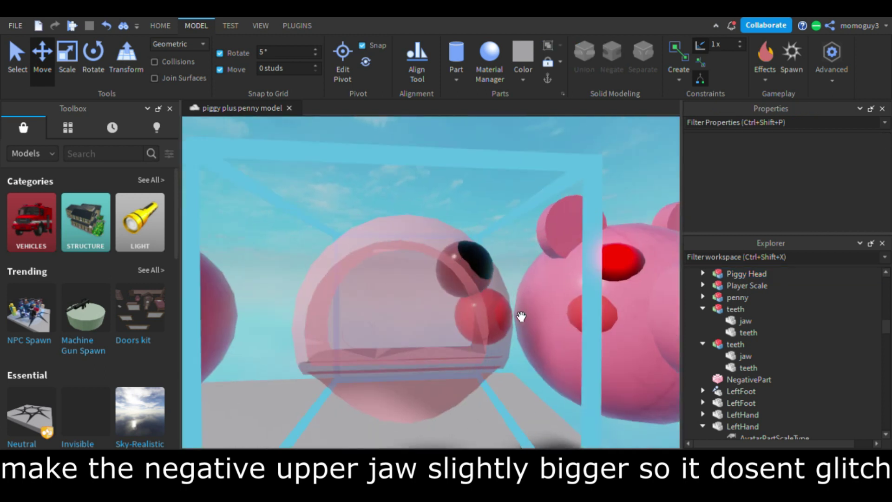
pyautogui.press('d')
pyautogui.click(390, 272)
pyautogui.press('Delete')
pyautogui.click(409, 334)
pyautogui.press('Delete')
pyautogui.scroll(-3, 433, 339)
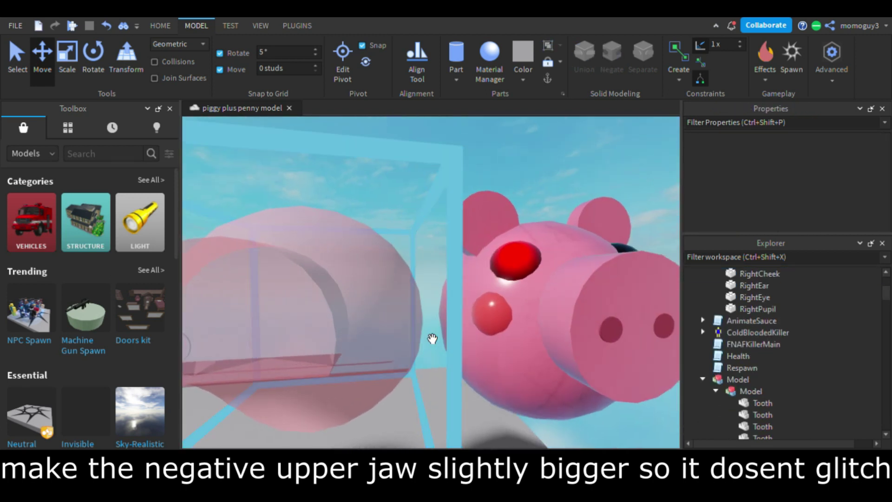
pyautogui.press('a')
pyautogui.press('a')
pyautogui.press('d')
pyautogui.press('d')
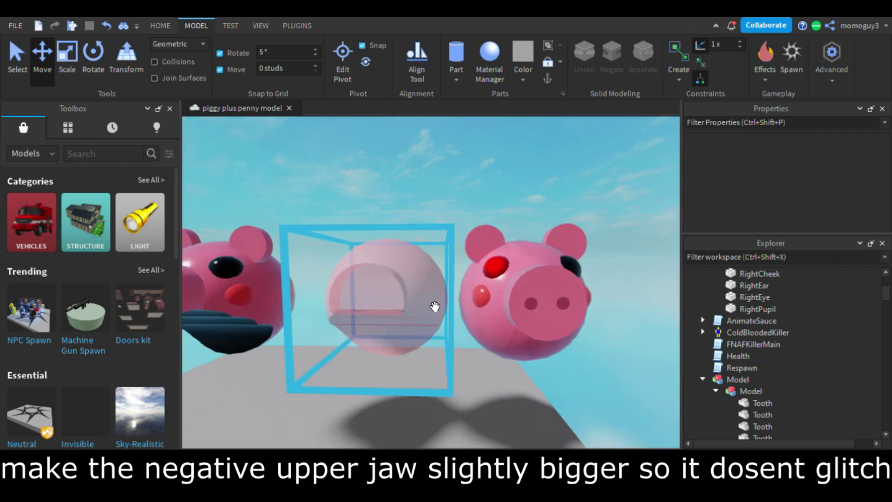
# Step: Ungroup the cloned Piggy Head model into its separate parts
pyautogui.click(450, 297)
pyautogui.click(450, 297)
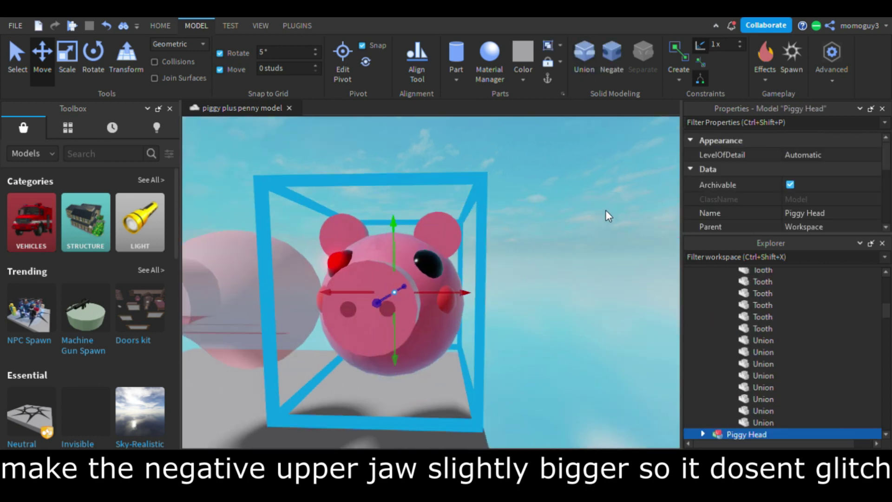
pyautogui.scroll(-3, 718, 353)
pyautogui.hotkey('ctrl', 'u')
pyautogui.click(534, 214)
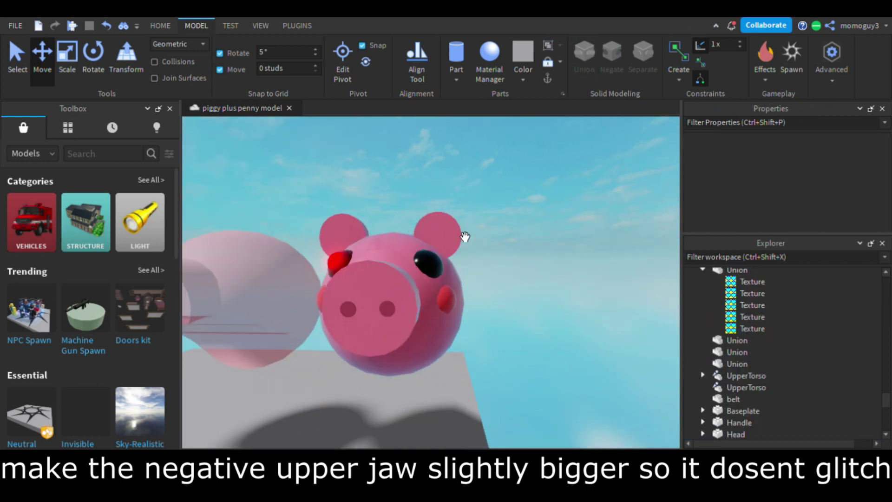
# Step: Delete the left ear, left eye and left cheek from the ungrouped head
pyautogui.click(456, 243)
pyautogui.press('Delete')
pyautogui.click(430, 267)
pyautogui.press('Delete')
pyautogui.click(447, 305)
pyautogui.press('Delete')
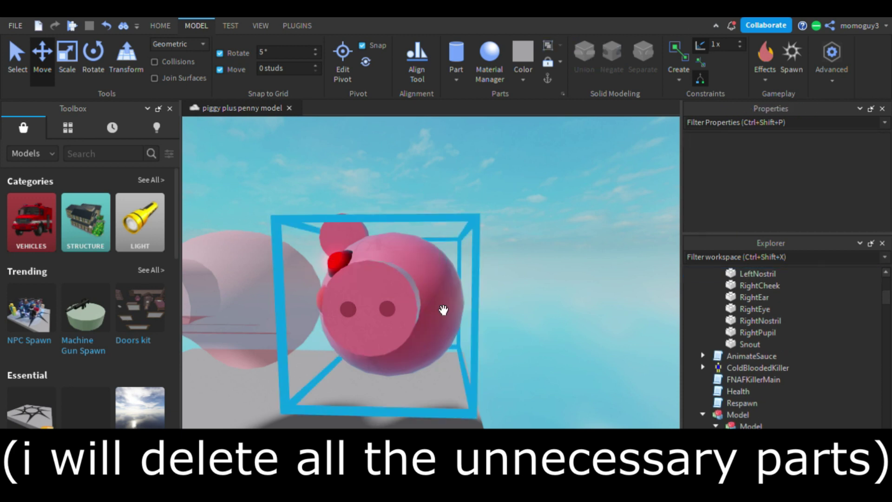
# Step: Delete the right pupil, right eye, right cheek and right ear from the ungrouped head
pyautogui.moveTo(444, 310); pyautogui.dragTo(452, 297, button='right')
pyautogui.press('a')
pyautogui.click(438, 265)
pyautogui.press('Delete')
pyautogui.click(441, 269)
pyautogui.press('Delete')
pyautogui.click(424, 293)
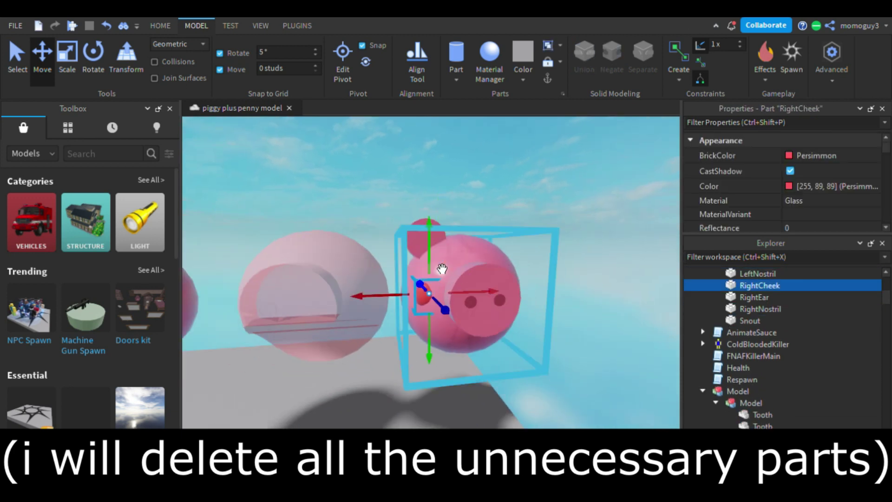
pyautogui.press('Delete')
pyautogui.click(426, 235)
pyautogui.press('Delete')
# Step: Select the remaining head, snout and nostril parts and move them back onto the negative upper jaw
pyautogui.click(505, 305)
pyautogui.moveTo(553, 337); pyautogui.dragTo(448, 248)
pyautogui.moveTo(498, 296); pyautogui.dragTo(389, 293)
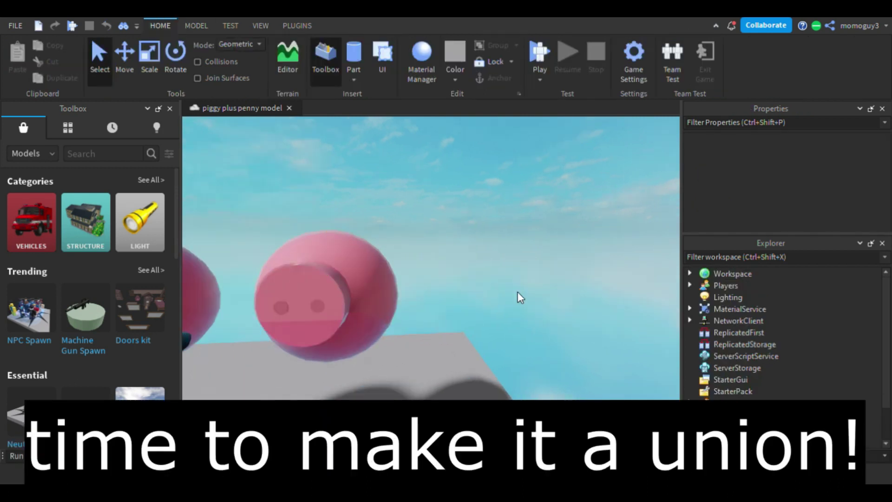
pyautogui.press('a')
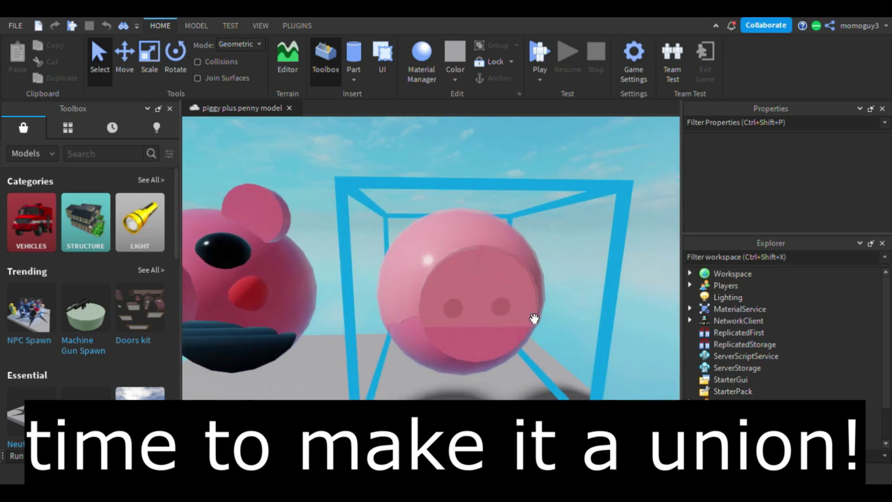
# Step: Select the negative upper jaw together with the overlapping snout and head, and union them into the lower jaw
pyautogui.press('q')
pyautogui.click(447, 274)
pyautogui.scroll(-3, 536, 246)
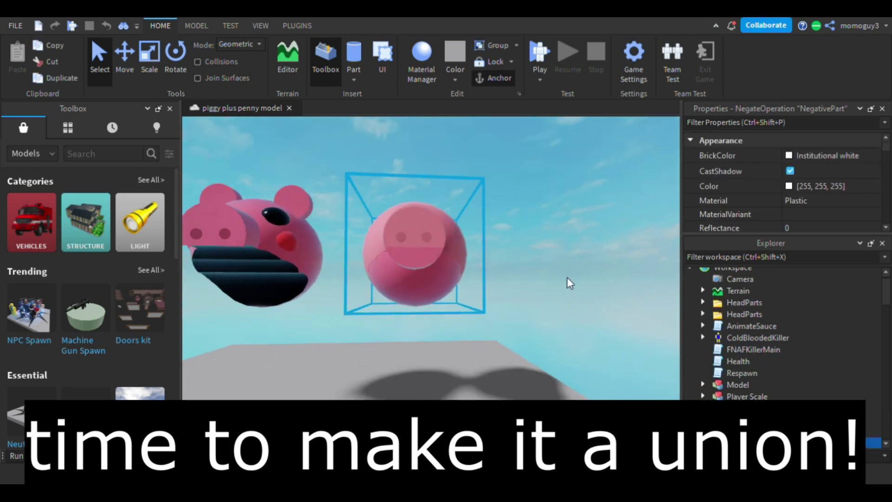
pyautogui.keyDown('ctrl'); pyautogui.click(429, 316); pyautogui.keyUp('ctrl')
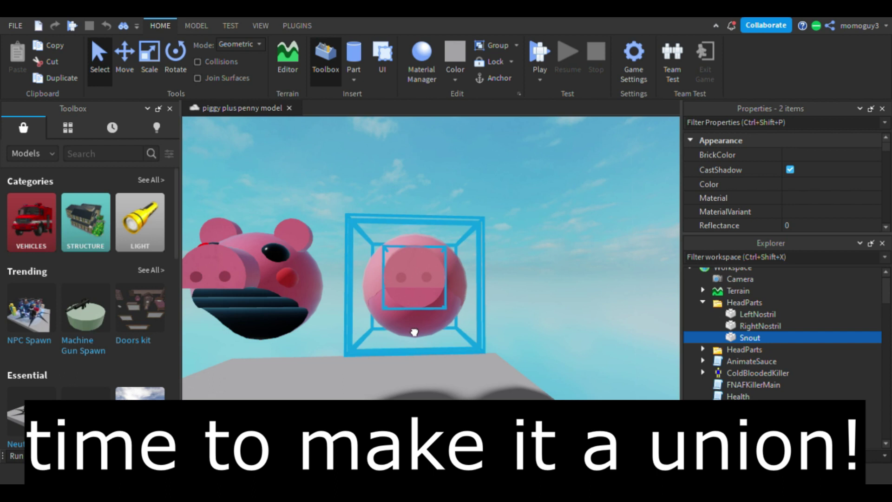
pyautogui.keyDown('ctrl'); pyautogui.click(414, 330); pyautogui.keyUp('ctrl')
pyautogui.click(196, 26)
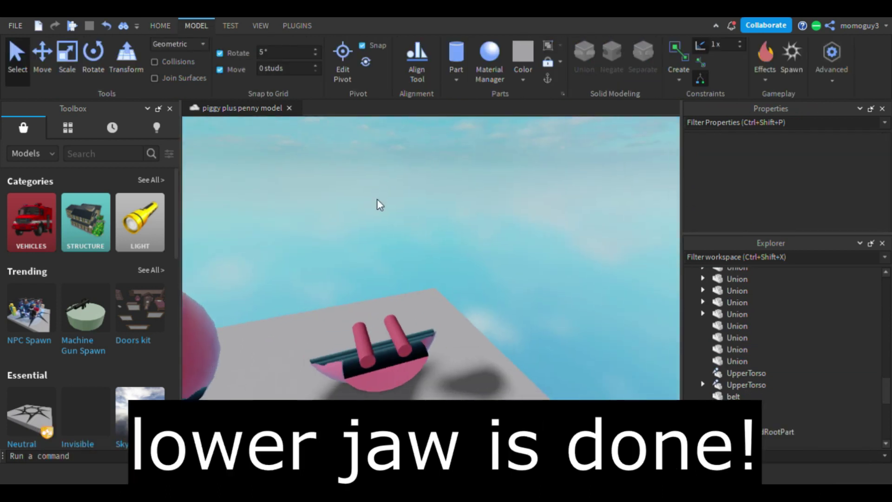
# Step: Delete the two leftover nostril cylinders standing on the lower jaw
pyautogui.click(418, 352)
pyautogui.press('Delete')
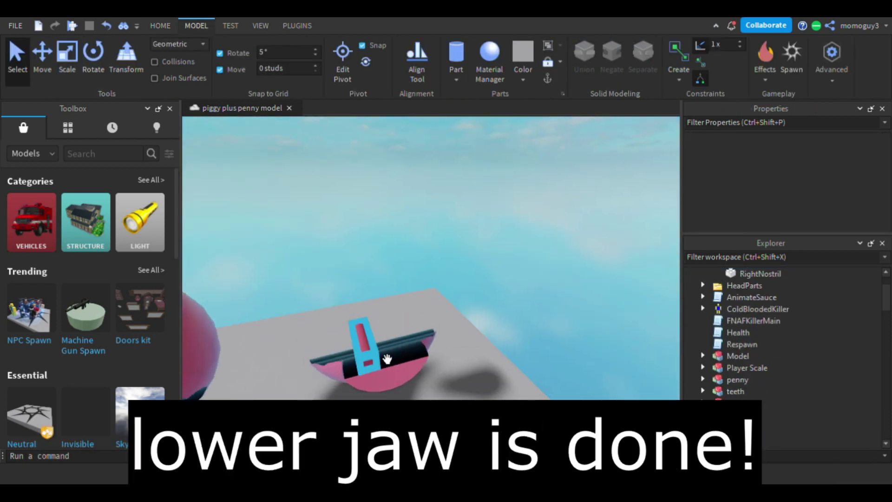
pyautogui.click(382, 357)
pyautogui.press('Delete')
# Step: Move the lower jaw union onto the Piggy head so it lines up beneath the upper jaw
pyautogui.moveTo(462, 297); pyautogui.dragTo(455, 321, button='right')
pyautogui.click(454, 372)
pyautogui.moveTo(492, 371); pyautogui.dragTo(512, 349, button='right')
pyautogui.moveTo(512, 350); pyautogui.dragTo(382, 333)
pyautogui.moveTo(316, 333); pyautogui.dragTo(379, 384, button='right')
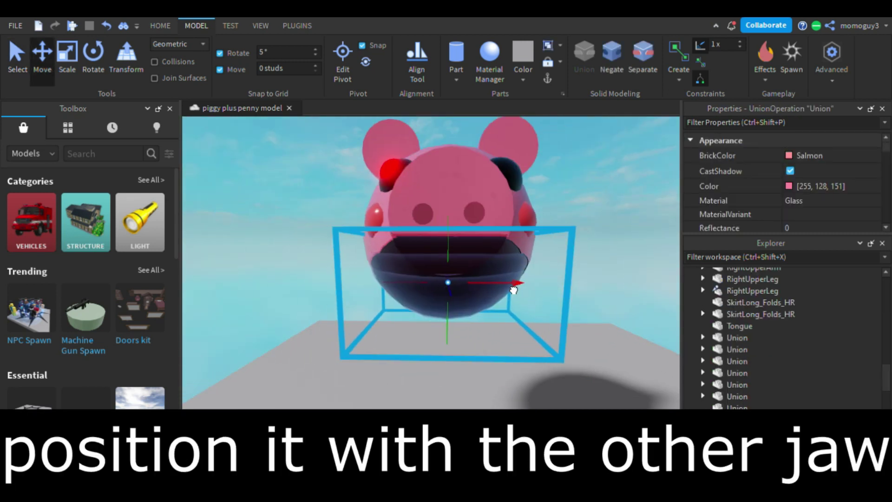
pyautogui.scroll(2, 518, 319)
pyautogui.moveTo(518, 319); pyautogui.dragTo(376, 288, button='right')
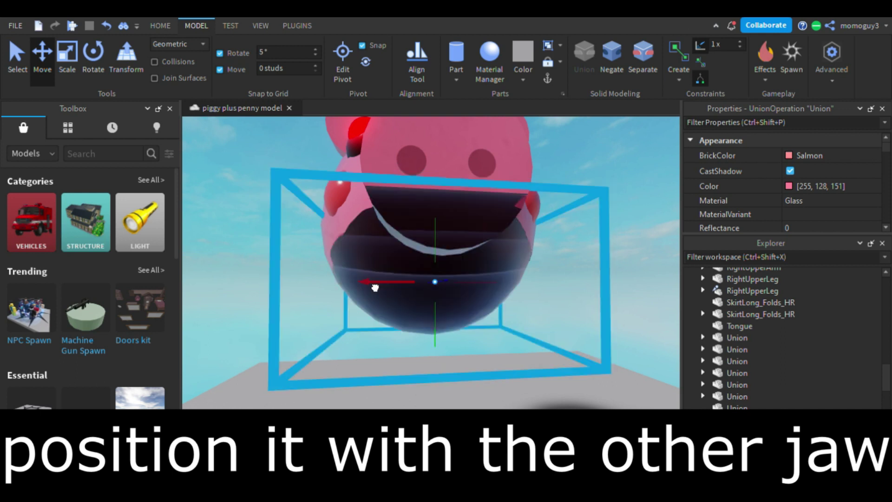
pyautogui.scroll(-10, 376, 287)
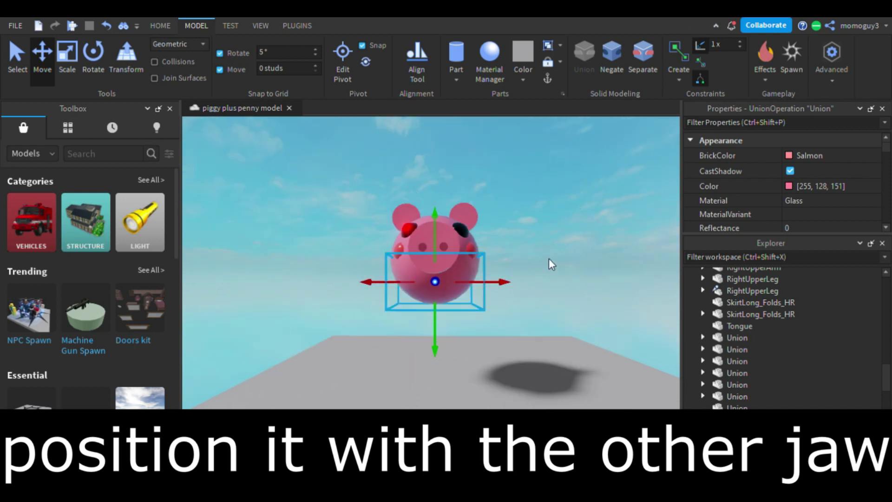
pyautogui.click(551, 249)
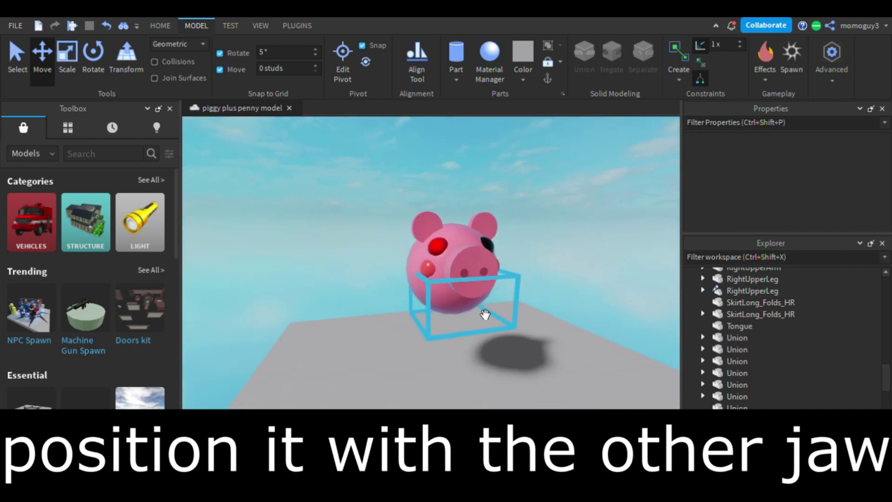
# Step: Rotate the lower jaw downward on the Piggy head to open the mouth and adjust its angle
pyautogui.click(486, 314)
pyautogui.moveTo(485, 314); pyautogui.dragTo(458, 295, button='right')
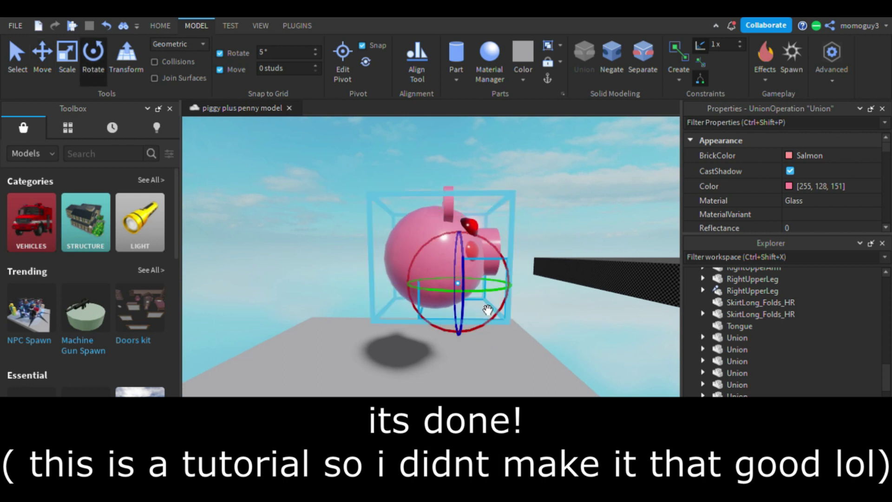
pyautogui.click(455, 291)
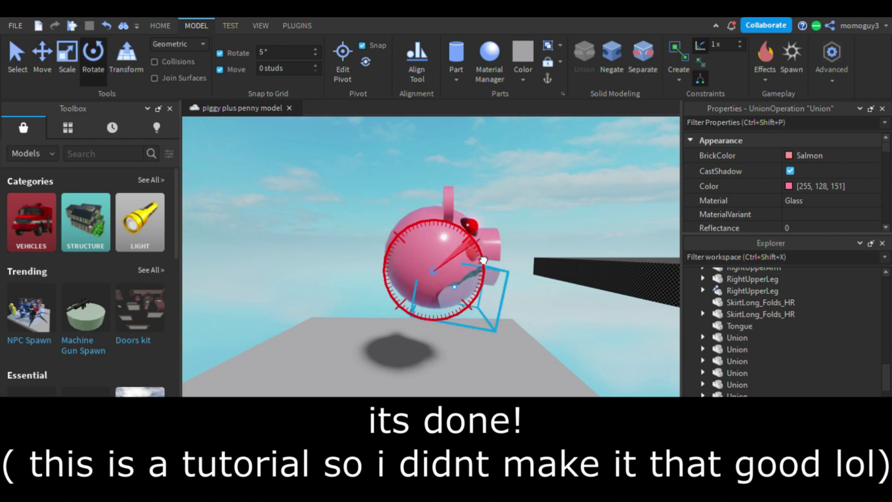
pyautogui.click(576, 293)
pyautogui.moveTo(577, 293); pyautogui.dragTo(568, 292, button='right')
pyautogui.scroll(-8, 570, 294)
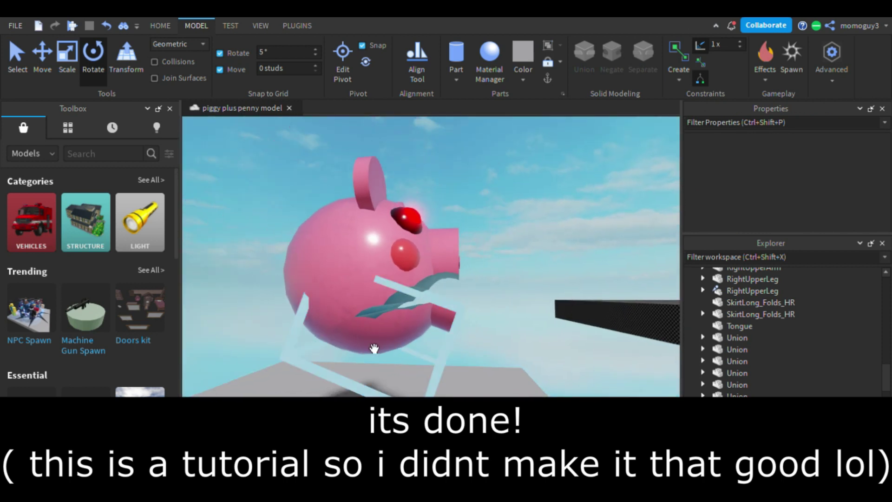
pyautogui.moveTo(368, 349); pyautogui.dragTo(408, 317)
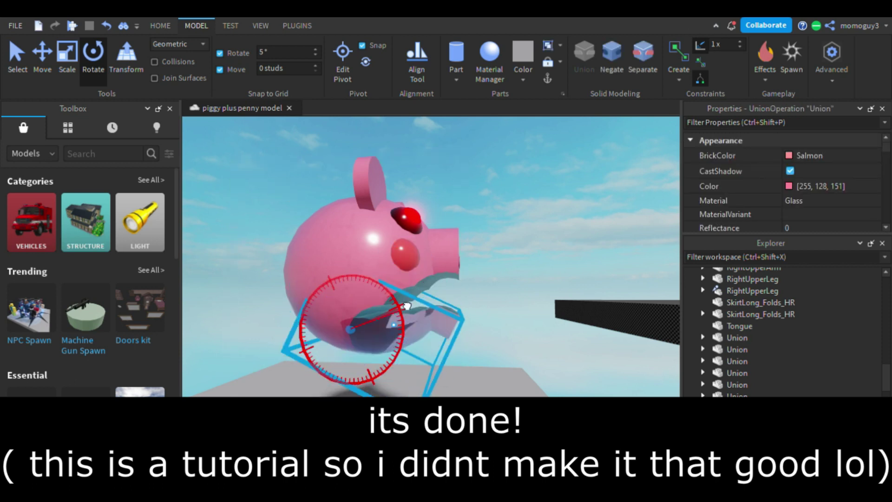
pyautogui.moveTo(438, 356); pyautogui.dragTo(447, 321)
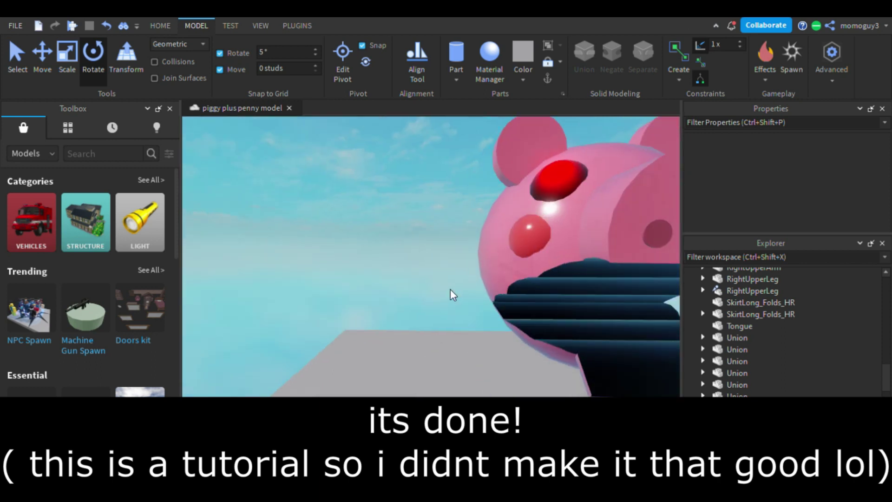
# Step: Search the Toolbox models for teeth and insert a teeth model into the workspace
pyautogui.write('theeth')
pyautogui.press('Return')
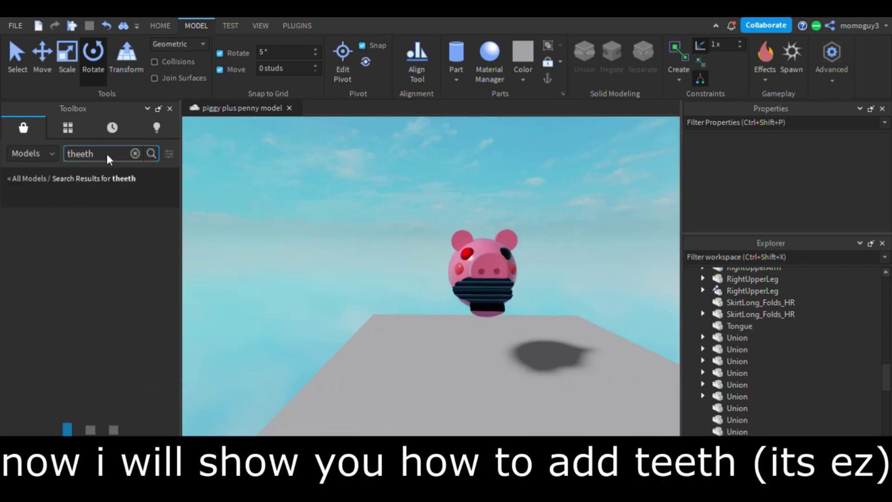
pyautogui.click(81, 155)
pyautogui.press('BackSpace')
pyautogui.press('Return')
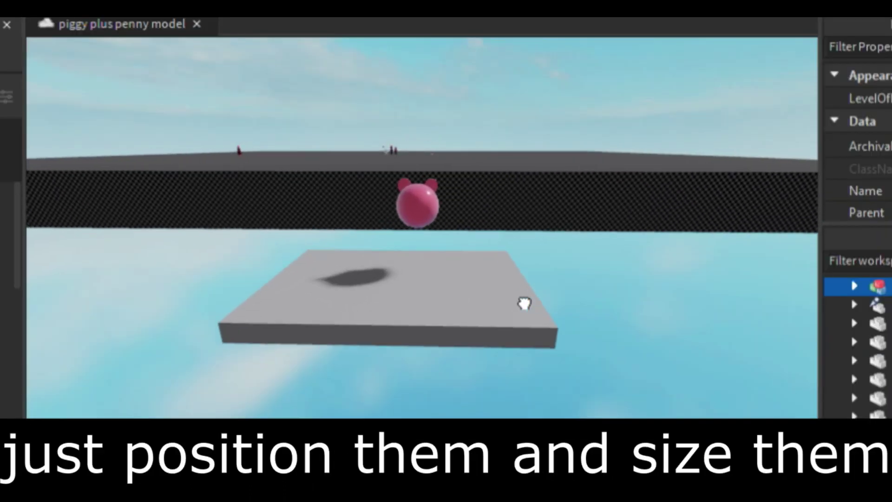
# Step: Move the teeth model up from the baseplate to the Piggy head's open mouth
pyautogui.scroll(5, 524, 302)
pyautogui.scroll(-5, 524, 302)
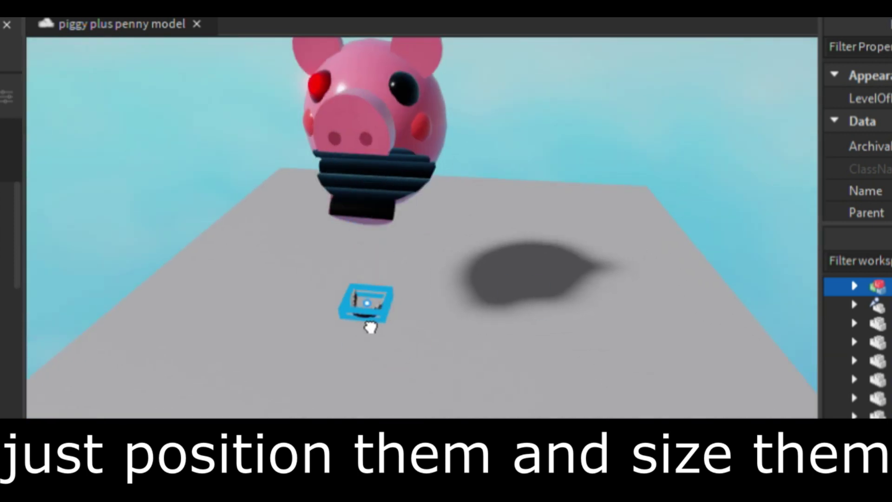
pyautogui.hotkey('ctrl', '2')
pyautogui.moveTo(366, 224); pyautogui.dragTo(353, 83)
pyautogui.press('f')
pyautogui.moveTo(353, 113); pyautogui.dragTo(542, 333, button='right')
pyautogui.scroll(-4, 542, 333)
pyautogui.moveTo(508, 302); pyautogui.dragTo(534, 305)
pyautogui.moveTo(534, 305); pyautogui.dragTo(592, 342, button='right')
# Step: Rotate the teeth to follow the lower jaw's slope and resize them to fit the mouth
pyautogui.hotkey('ctrl', '4')
pyautogui.moveTo(502, 260); pyautogui.dragTo(524, 300)
pyautogui.hotkey('ctrl', '3')
pyautogui.moveTo(426, 237); pyautogui.dragTo(448, 164)
# Step: Reposition the resized teeth so they sit on the lower jaw inside the mouth
pyautogui.moveTo(679, 323); pyautogui.dragTo(683, 325, button='right')
pyautogui.hotkey('ctrl', '2')
pyautogui.moveTo(544, 282); pyautogui.dragTo(522, 285)
pyautogui.moveTo(422, 179); pyautogui.dragTo(423, 157)
pyautogui.click(679, 216)
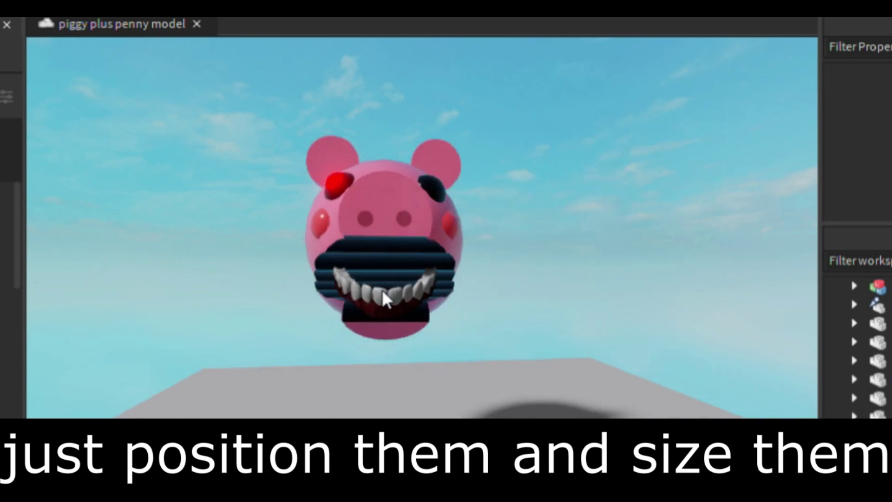
# Step: Rotate and position a second set of teeth against the upper jaw
pyautogui.hotkey('ctrl', '4')
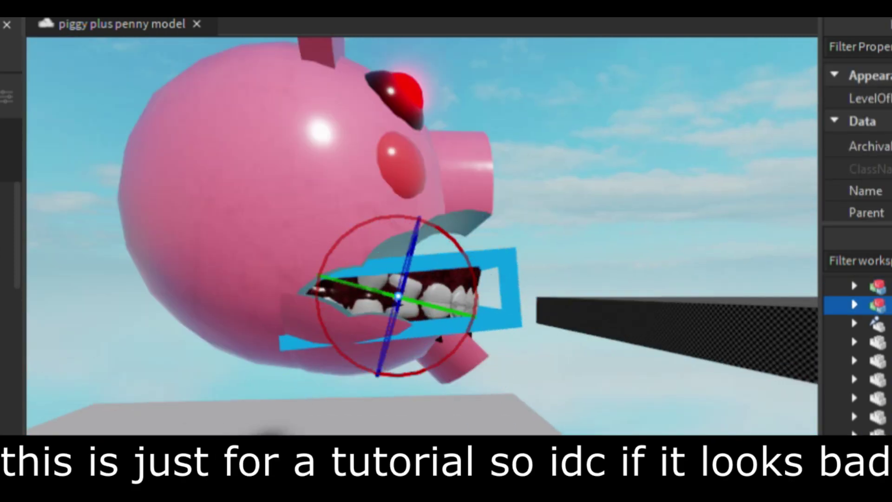
pyautogui.hotkey('ctrl', '2')
pyautogui.click(741, 245)
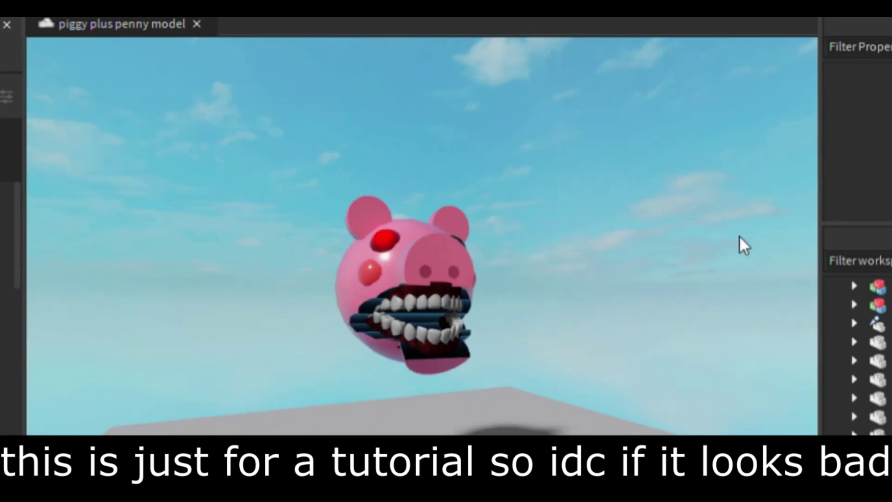